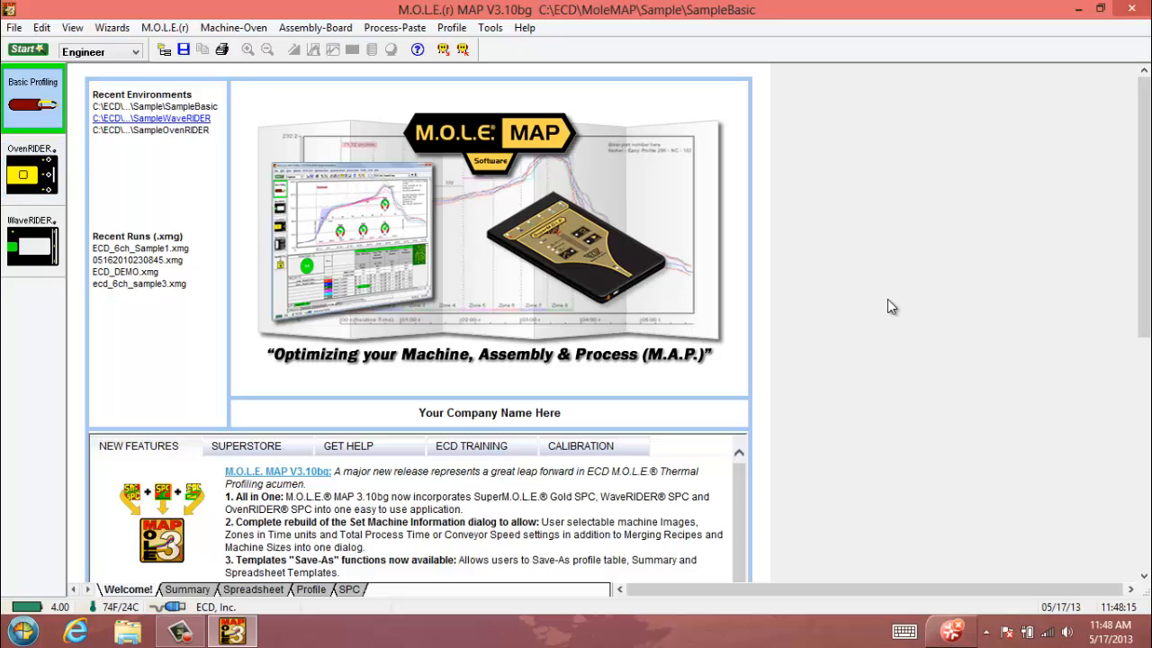
Step: Start the Create Target10 Spec wizard using an existing profile
key("alt+w")
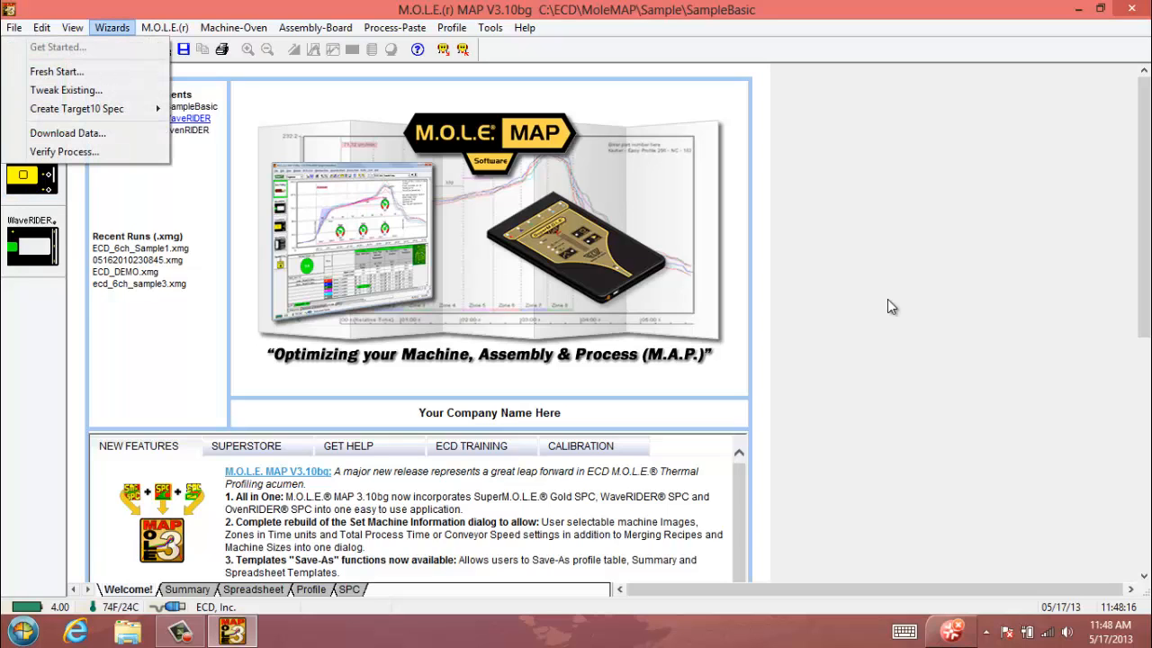
key("Down")
key("Down")
key("Down")
key("Down")
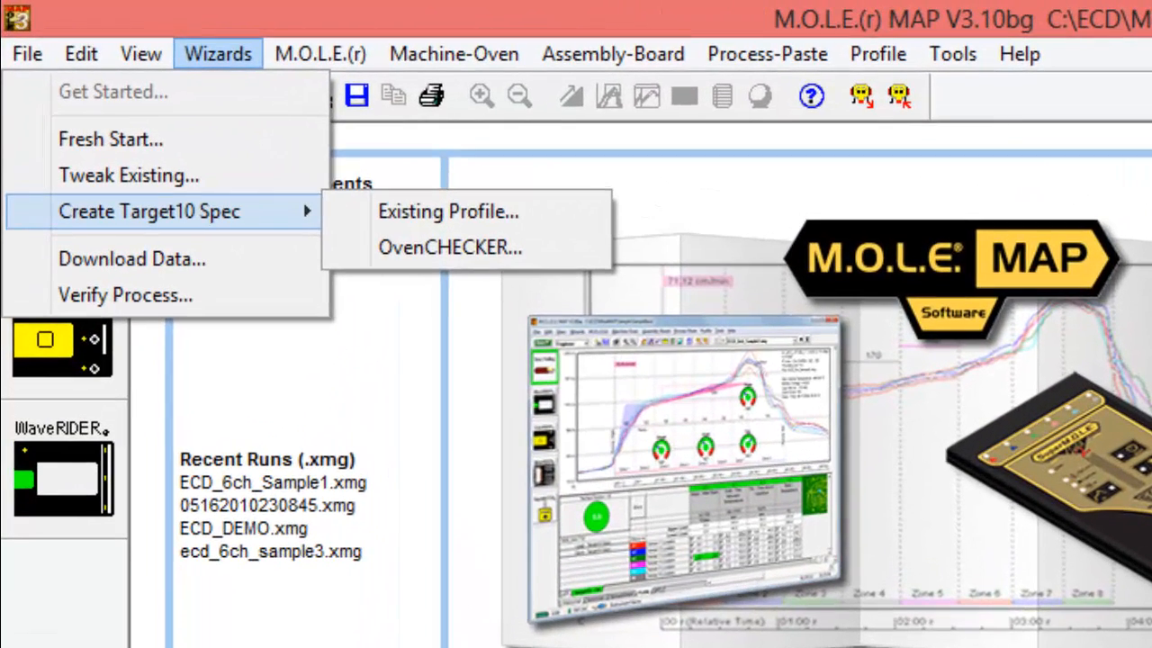
key("Right")
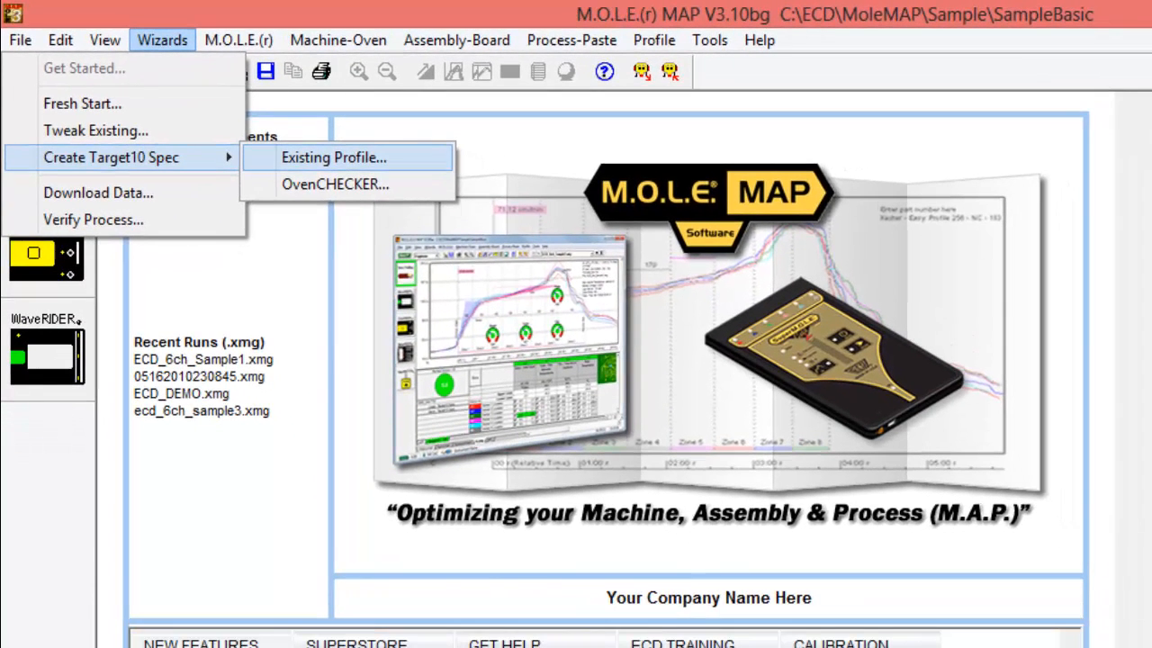
left_click(304, 161)
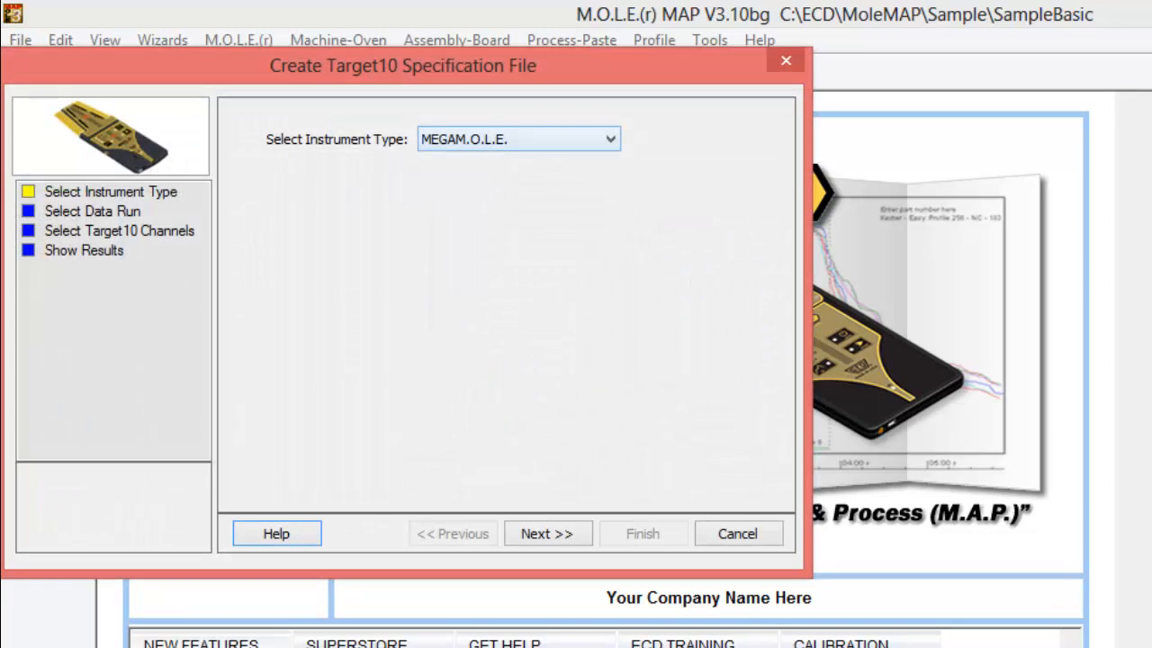
Step: Choose V-M.O.L.E. as the instrument type and ECD_6ch_Sample1.xmg as the data run for the specification
left_click(610, 140)
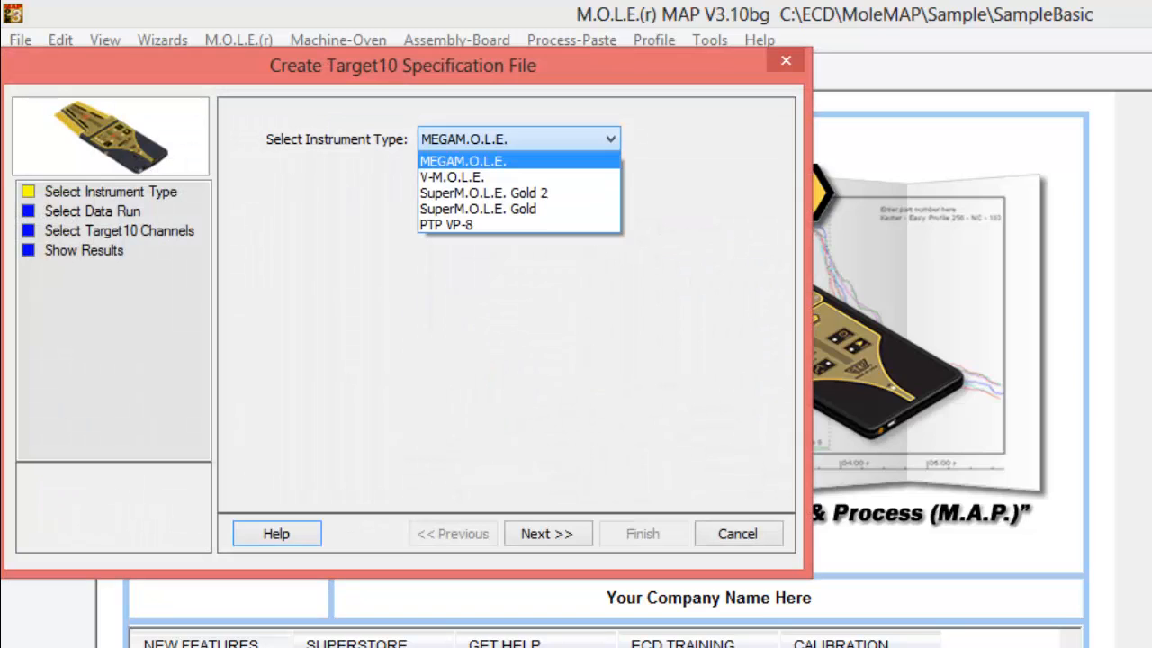
left_click(486, 177)
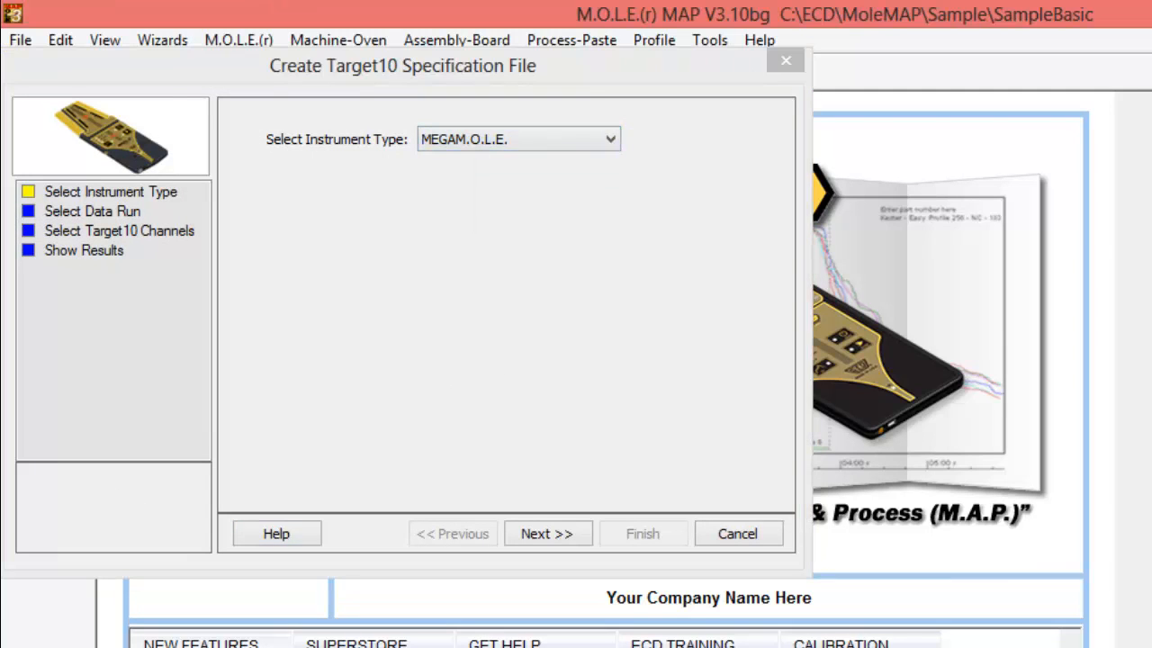
left_click(610, 140)
left_click(486, 177)
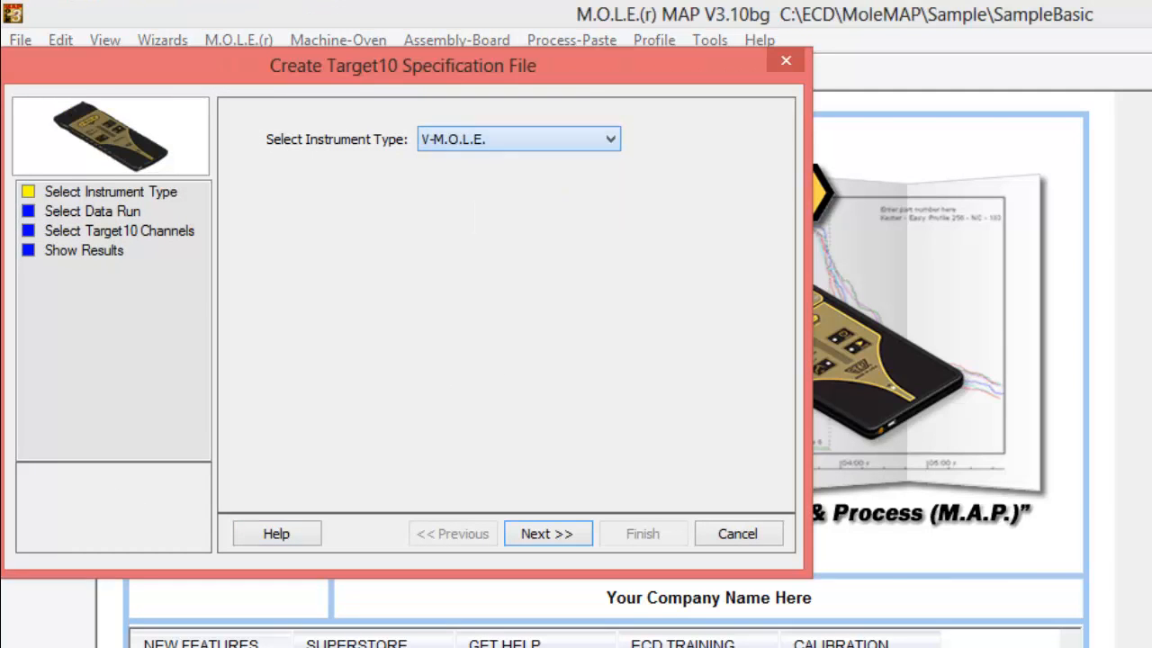
key("Return")
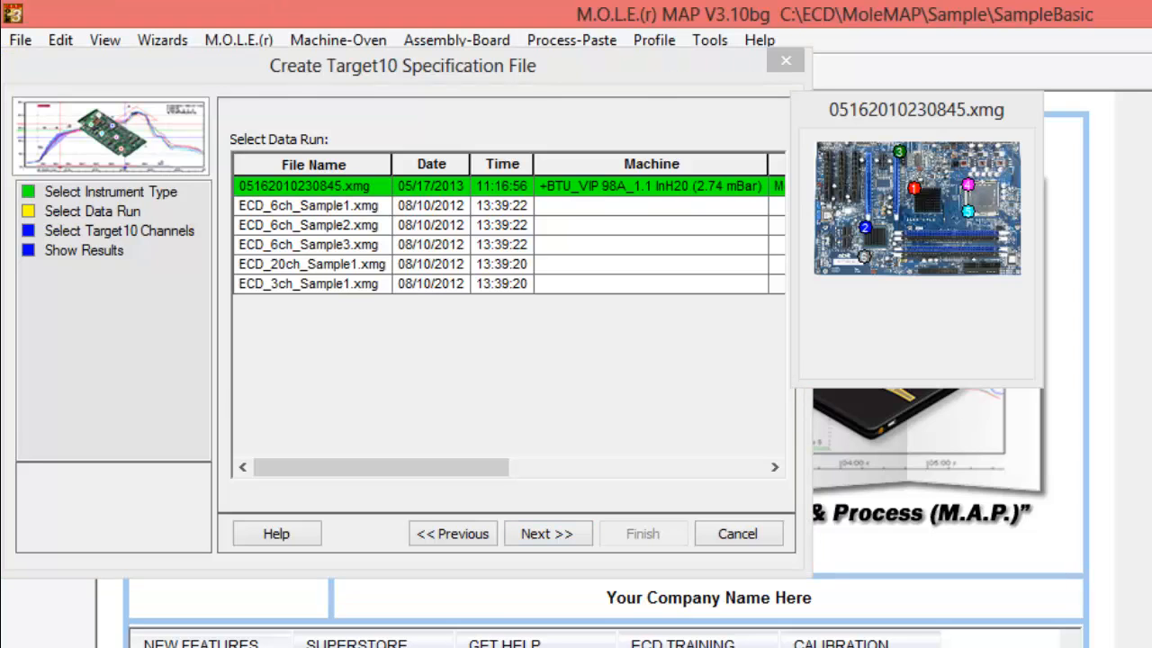
left_click(308, 206)
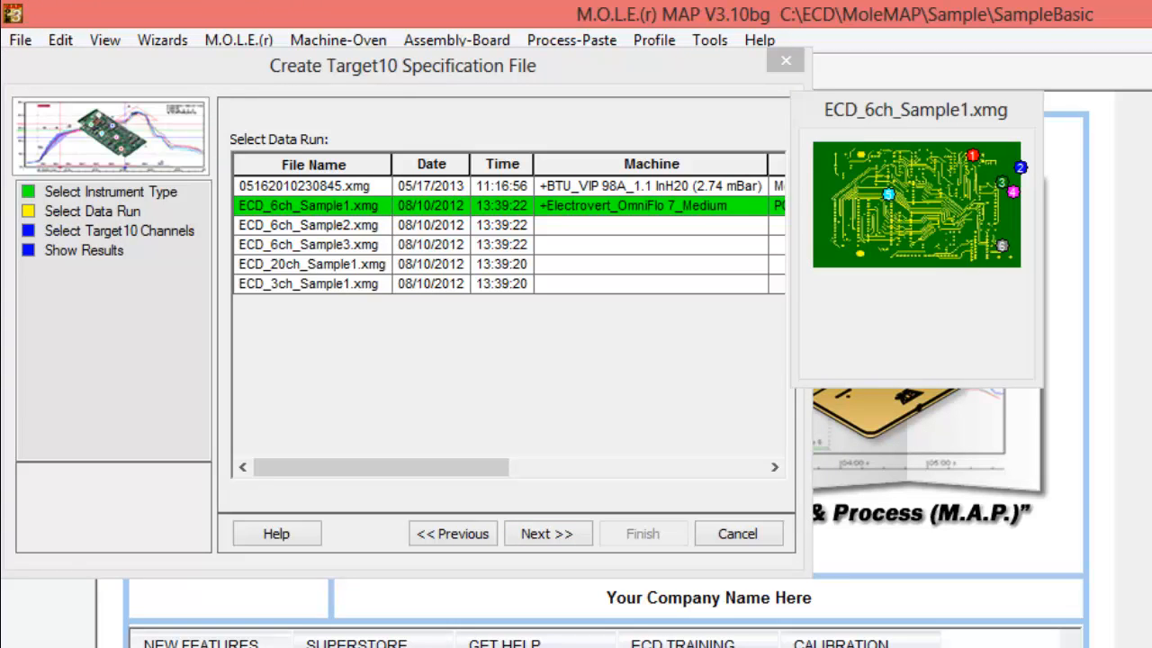
left_click(548, 534)
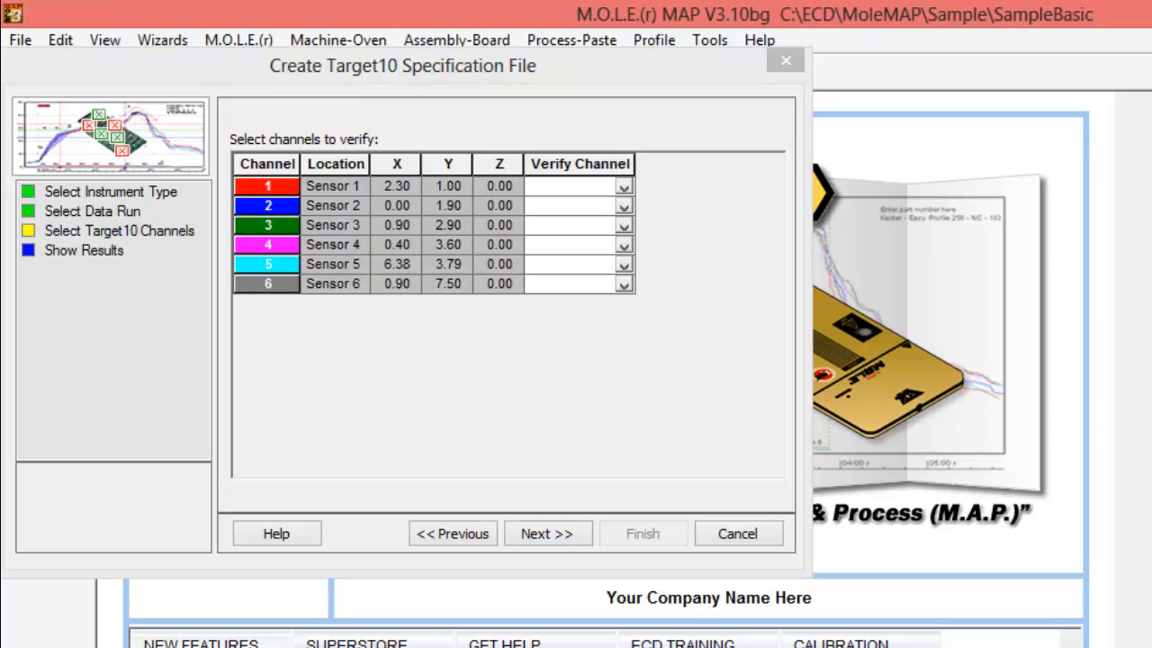
Step: Assign verify channels 1, 2 and 3 to Sensors 1, 2 and 3, and proceed to the wizard's results
left_click(624, 187)
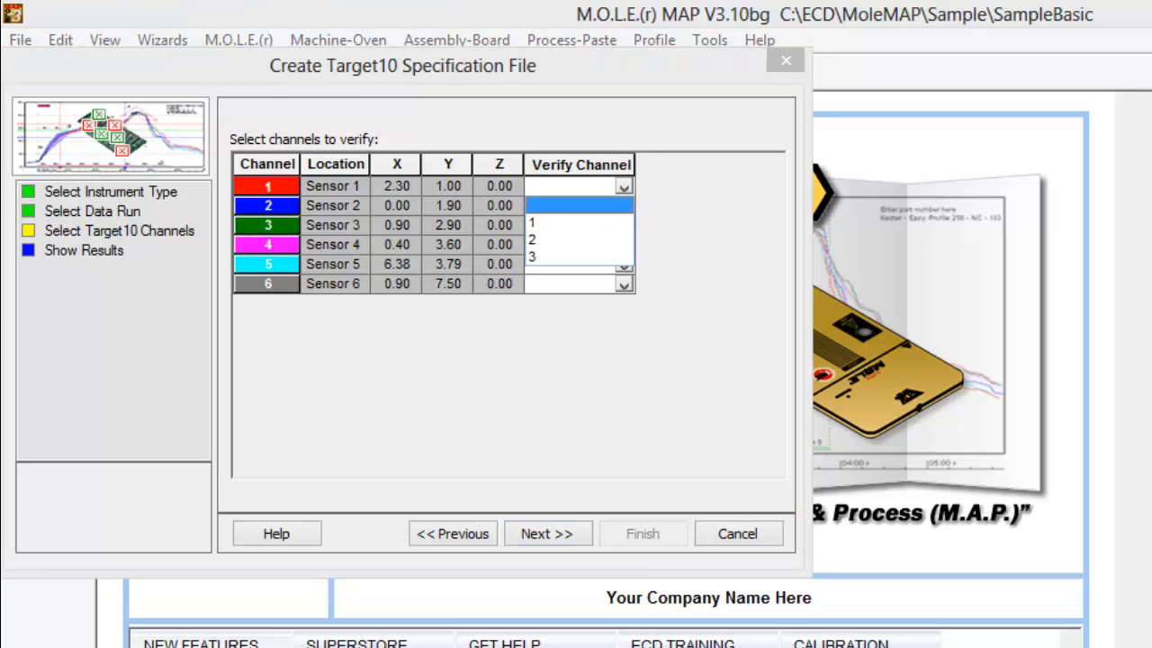
left_click(532, 222)
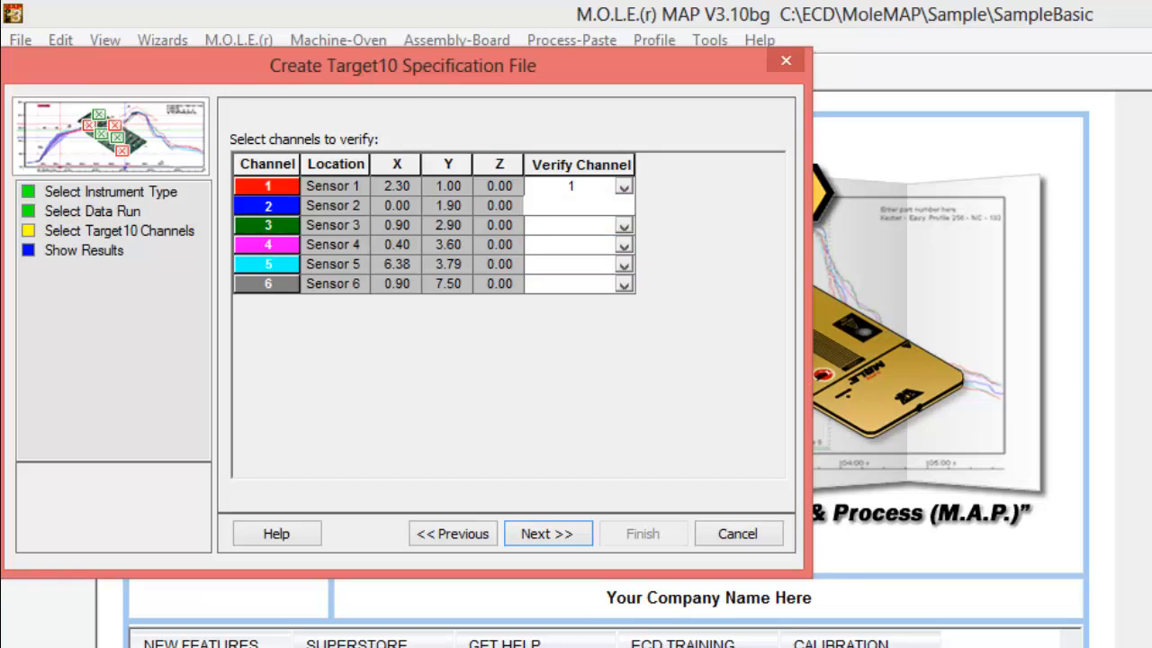
left_click(624, 206)
left_click(532, 259)
left_click(623, 225)
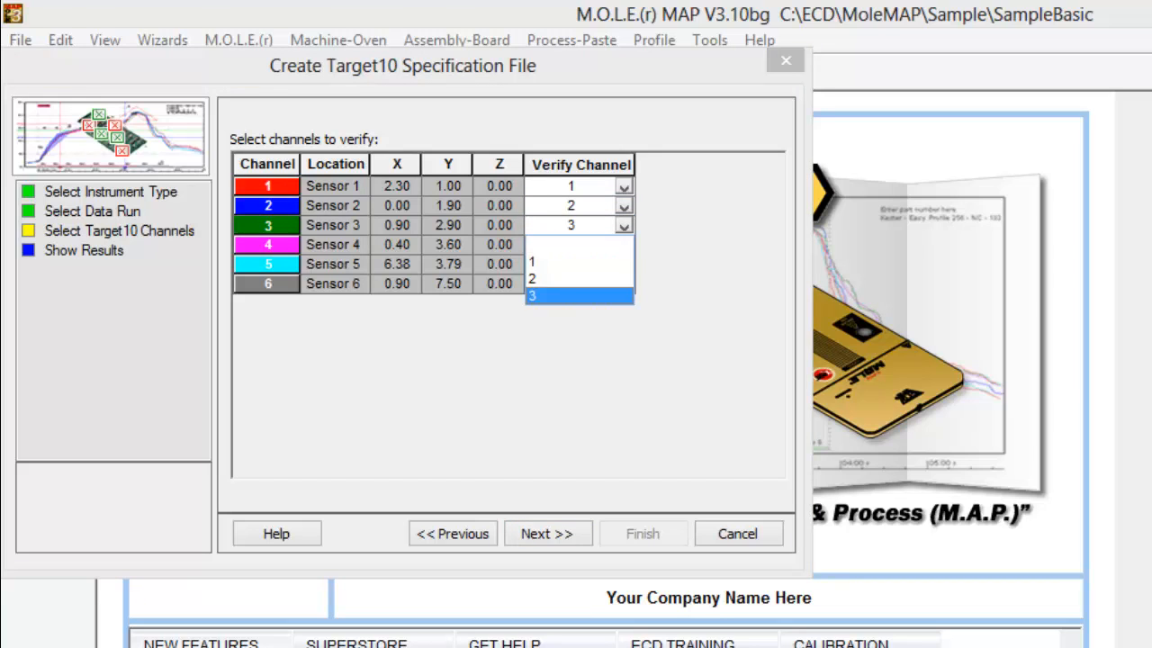
left_click(531, 295)
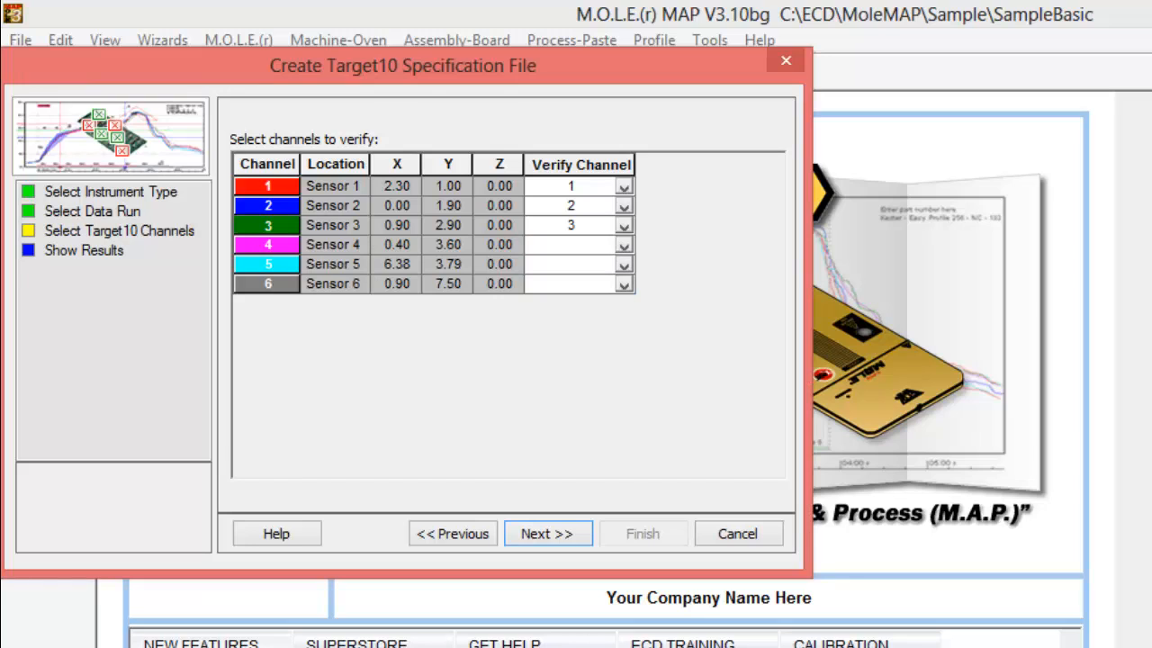
left_click(547, 534)
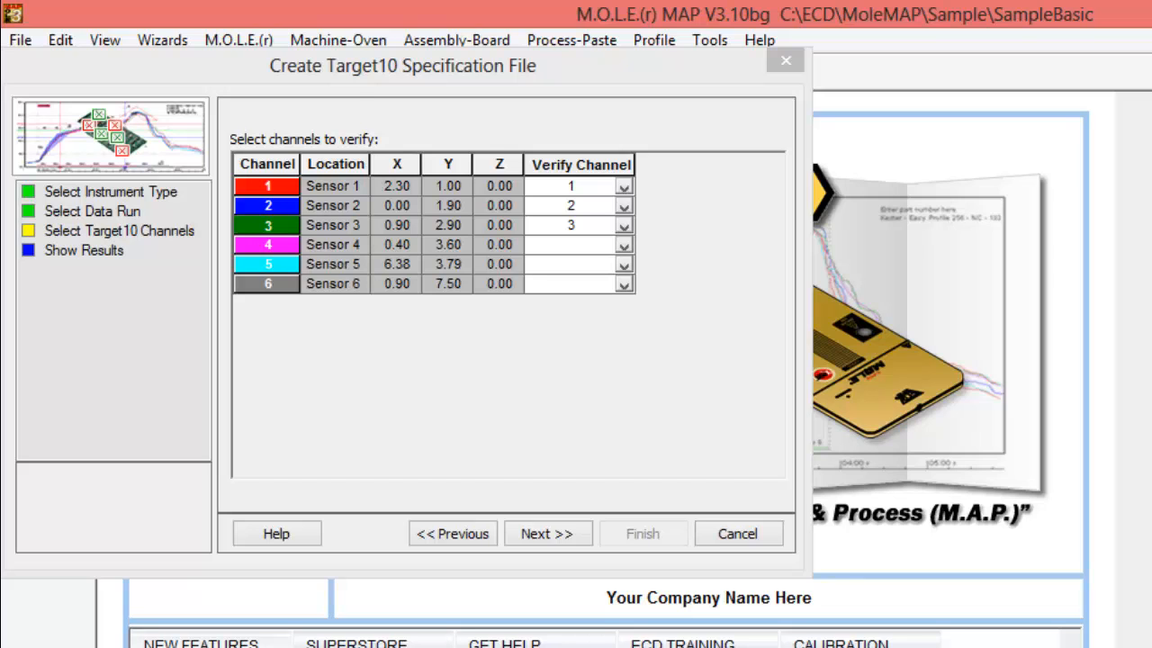
left_click(624, 246)
left_click(578, 264)
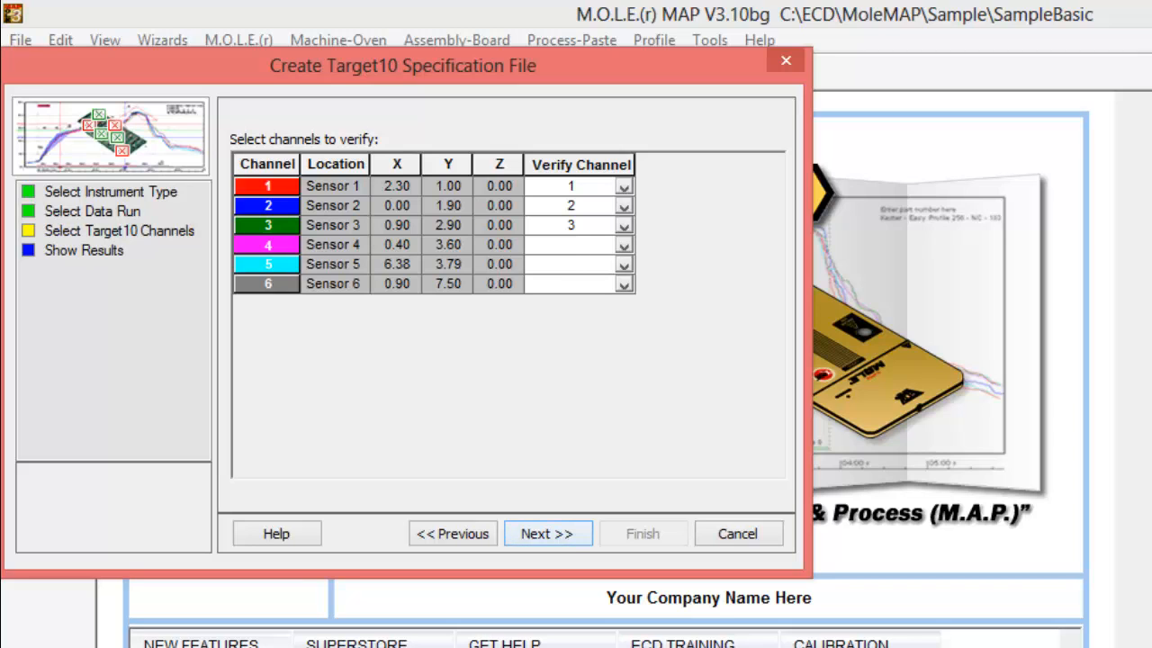
left_click(547, 534)
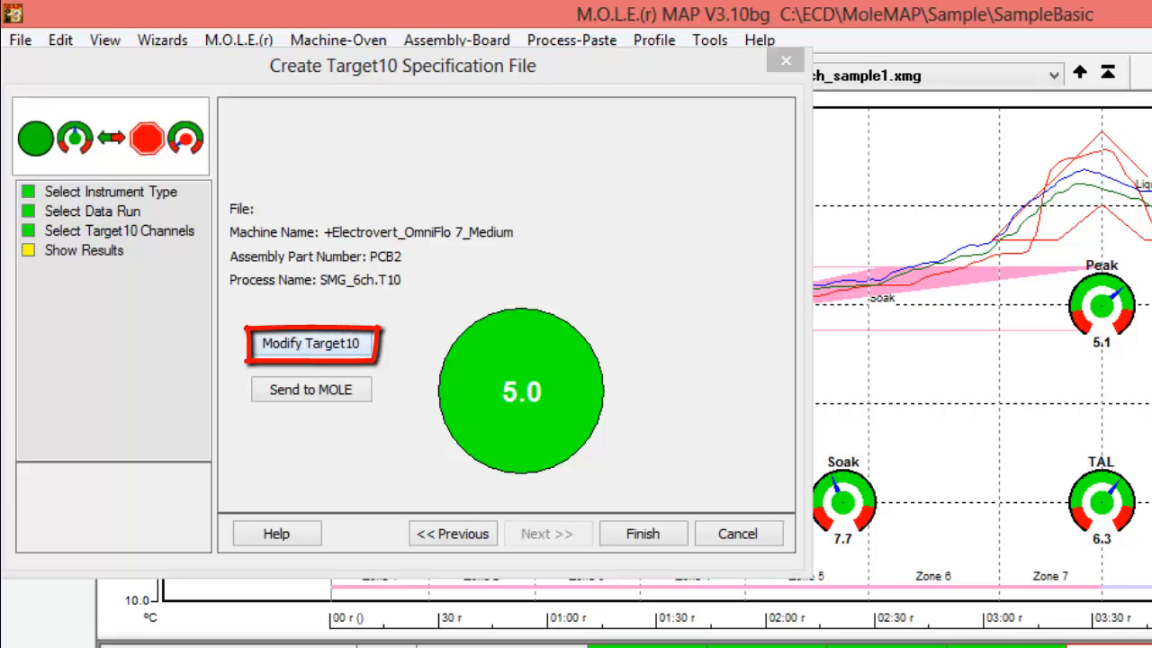
Step: Modify the Target10 Initial Slope specification, setting its upper spec limit to 5
left_click(310, 343)
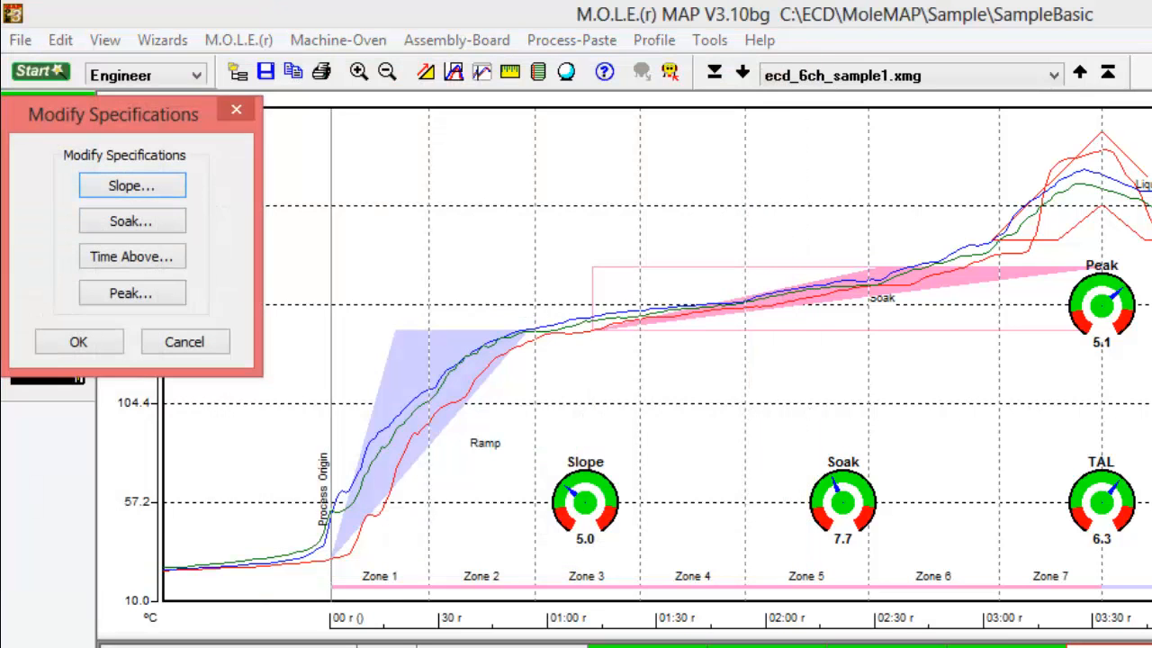
left_click(132, 221)
left_click_drag(113, 114, 169, 125)
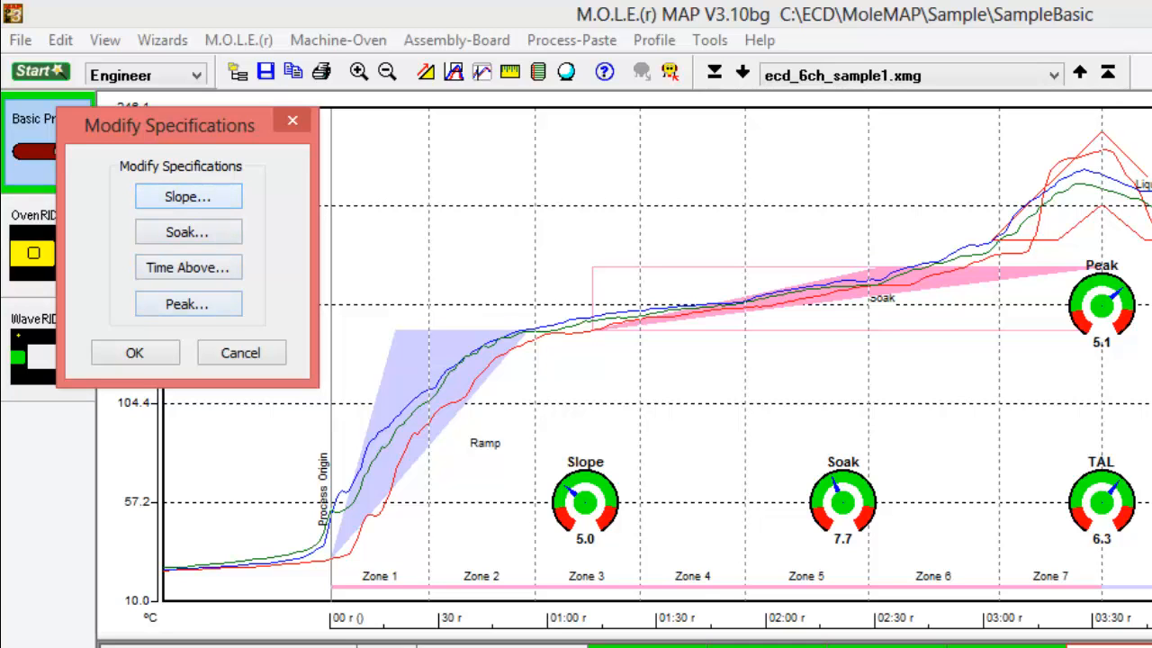
left_click(188, 196)
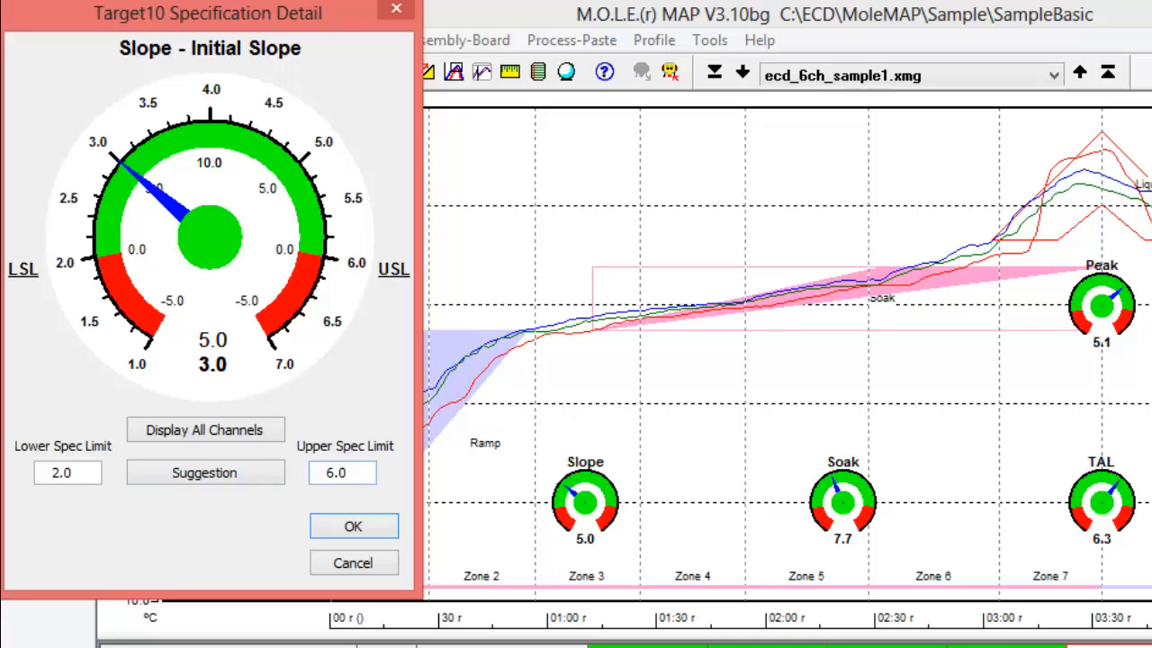
left_click_drag(349, 472, 314, 473)
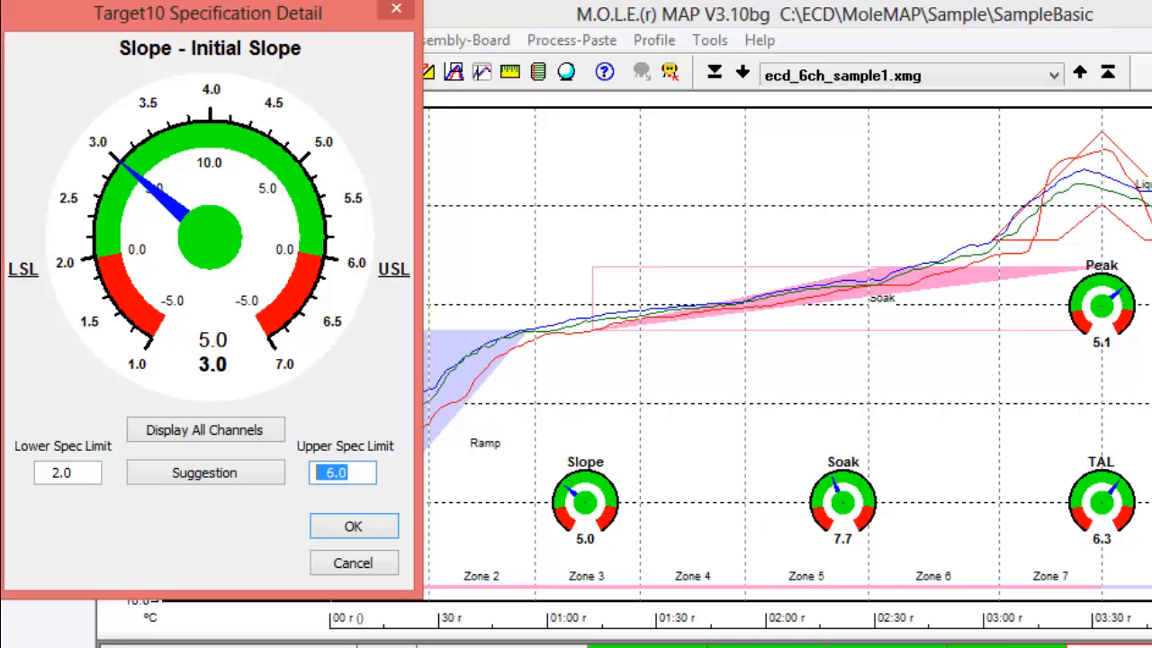
type("5")
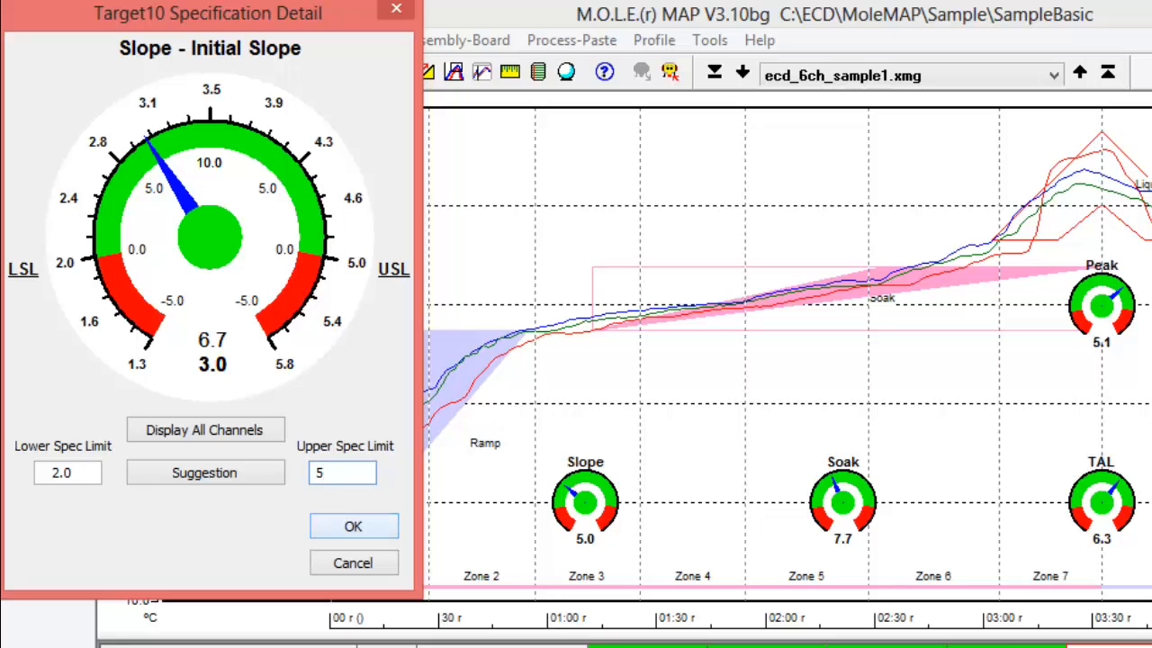
key("Return")
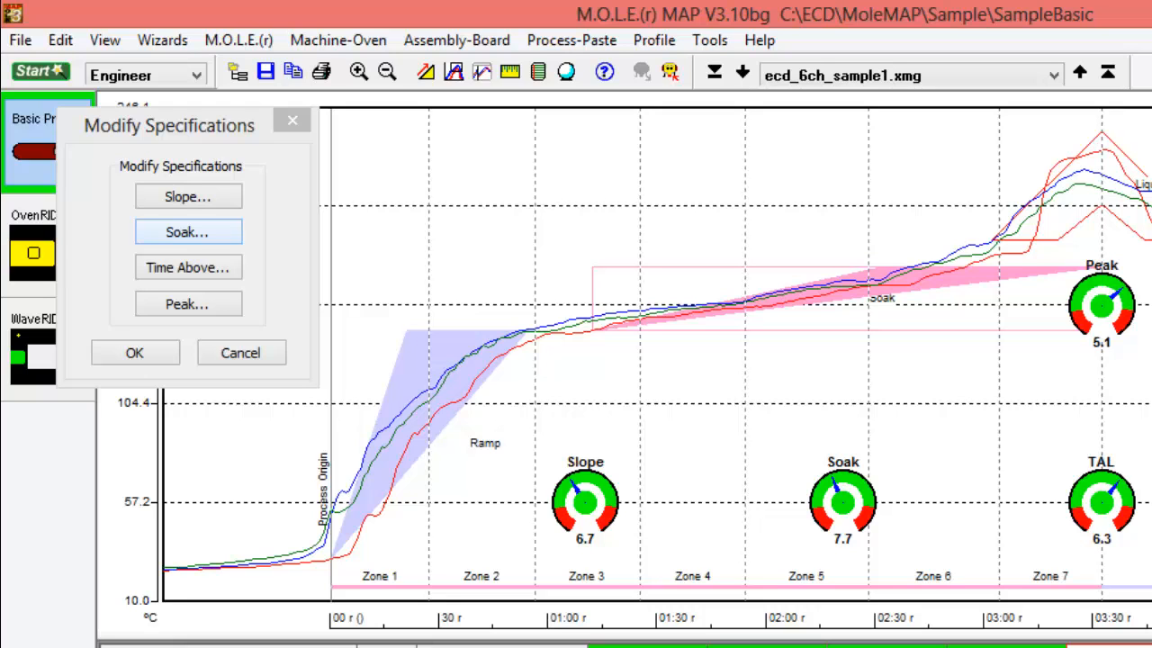
Step: Review the Soak - Time Between Temperatures spec limits and accept them
key("Return")
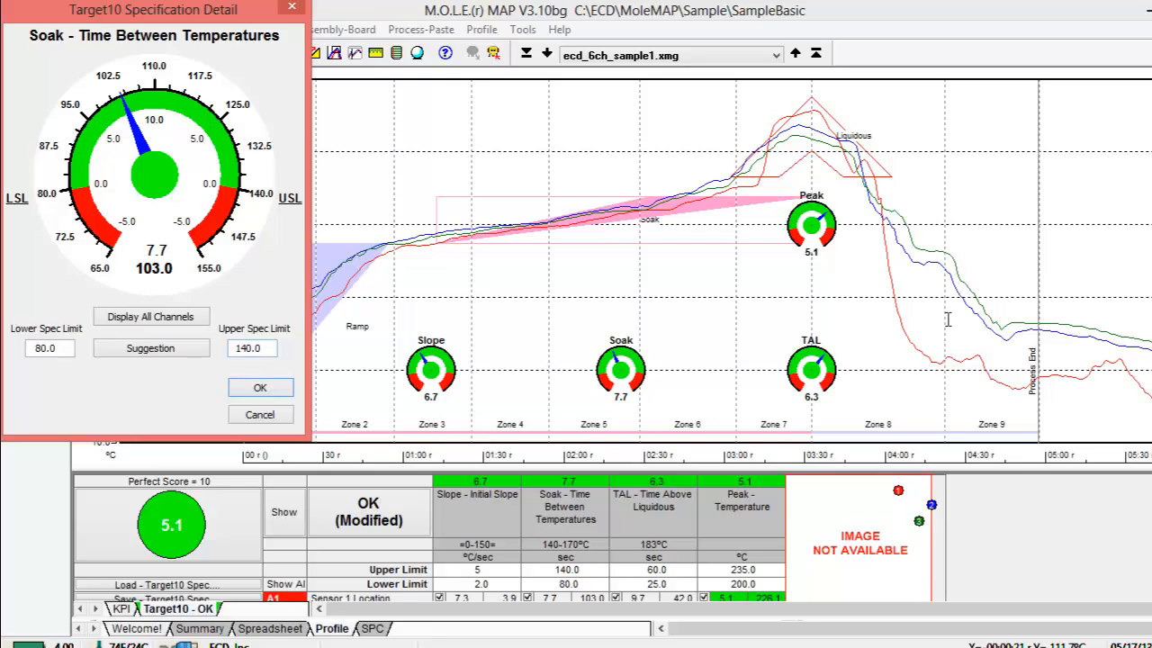
key("Tab")
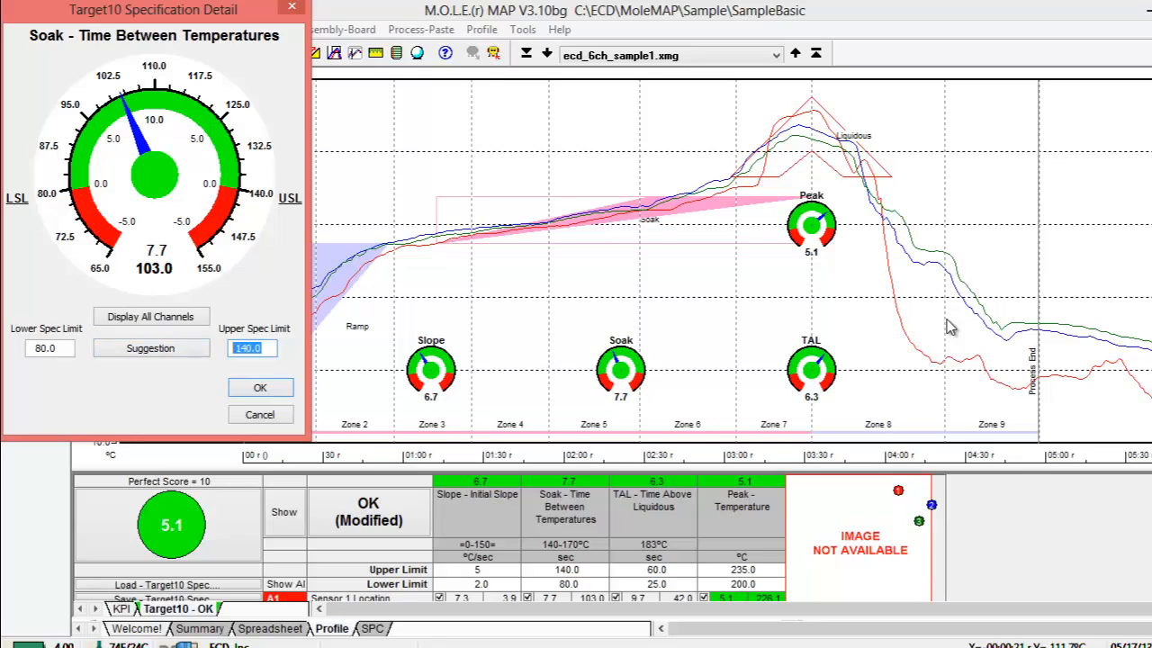
left_click(260, 388)
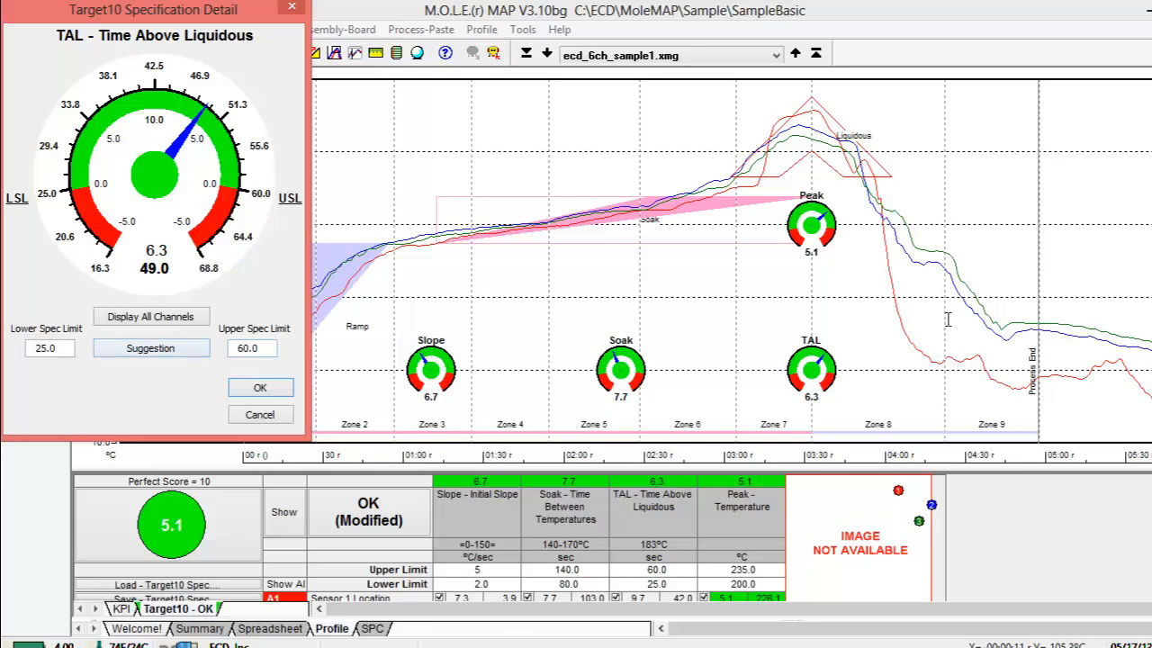
Step: Set the upper spec limit of TAL - Time Above Liquidous to 50
key("Tab")
type("45")
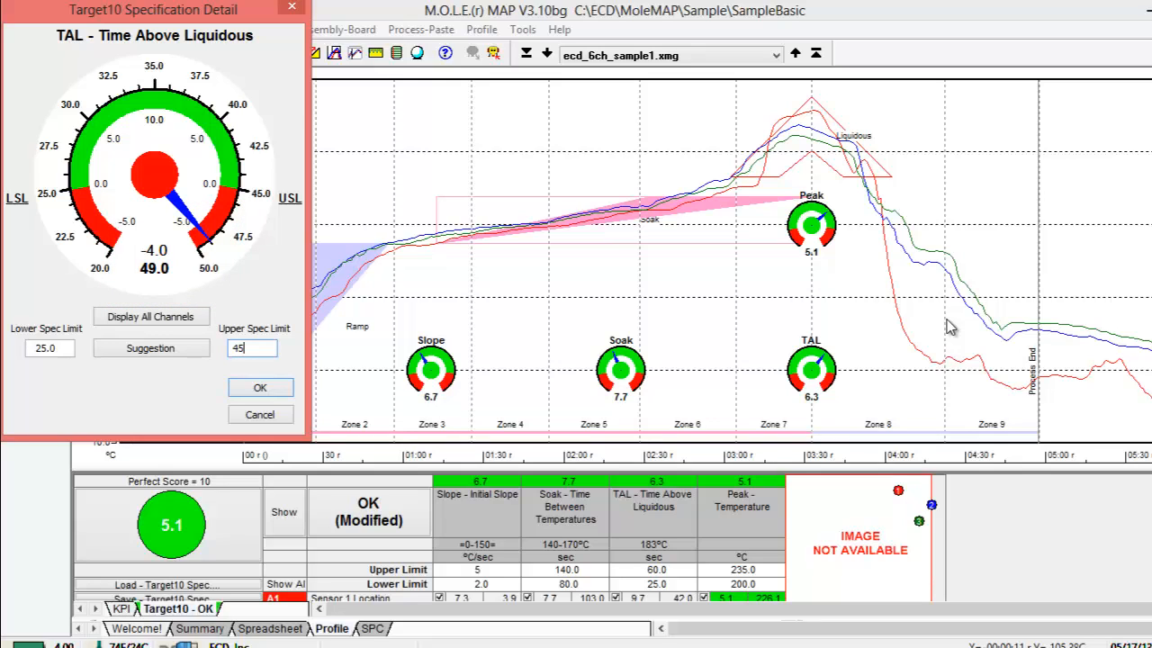
key("BackSpace")
key("BackSpace")
type("50")
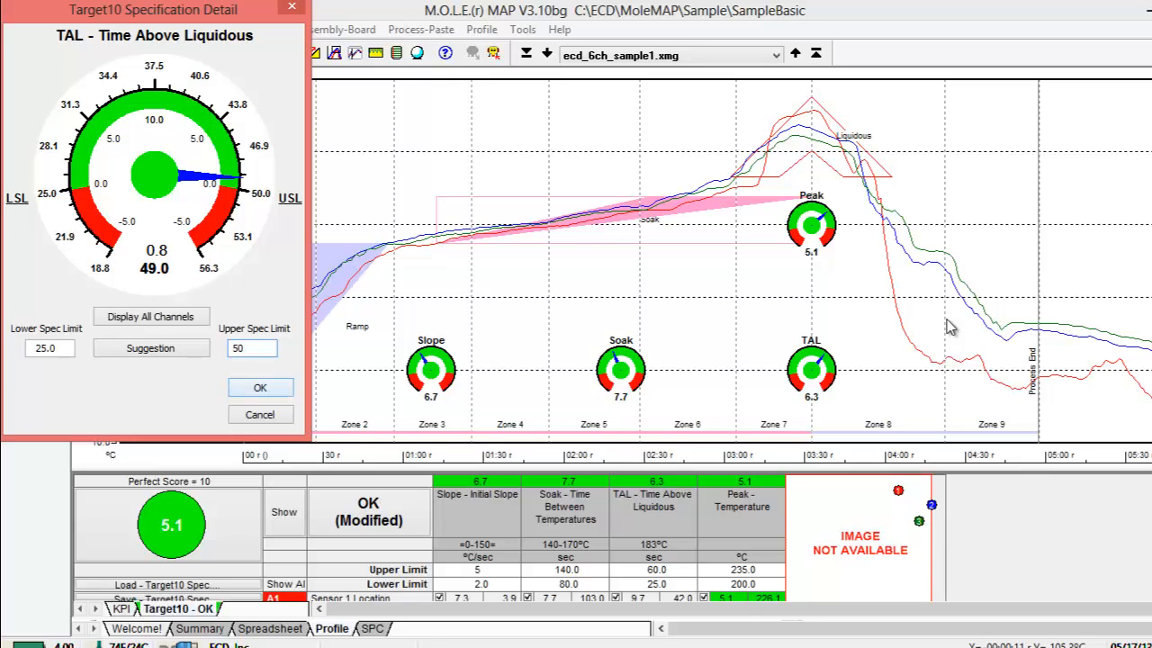
key("Return")
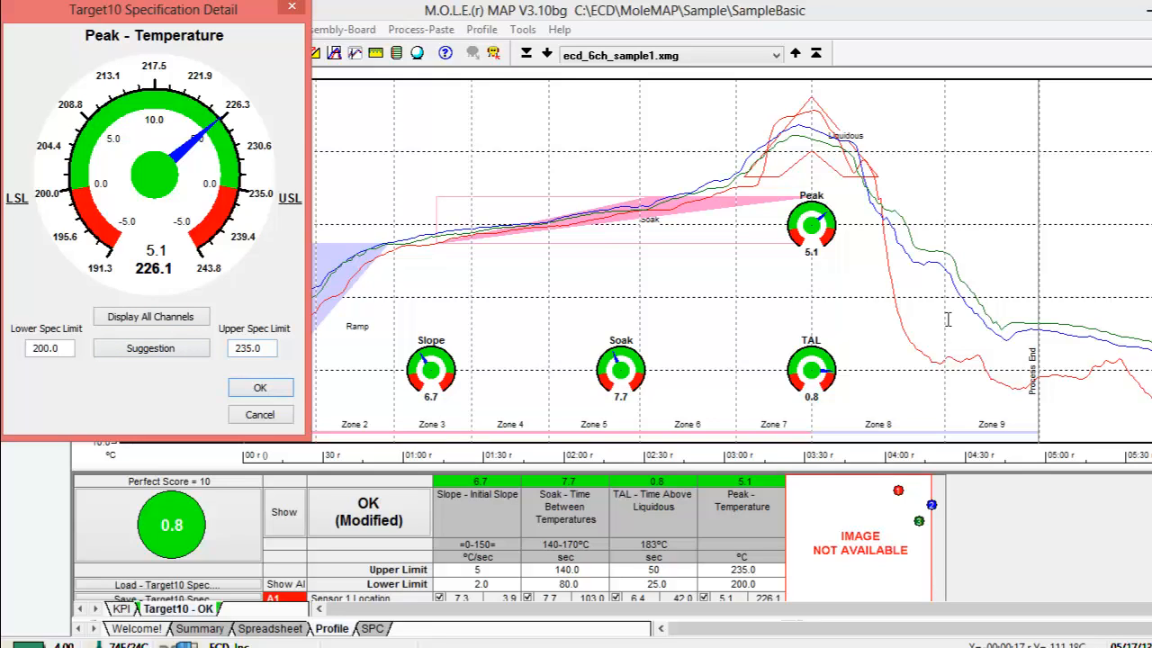
Step: Set the Peak - Temperature upper spec limit to 230 and accept the modified specifications
key("Tab")
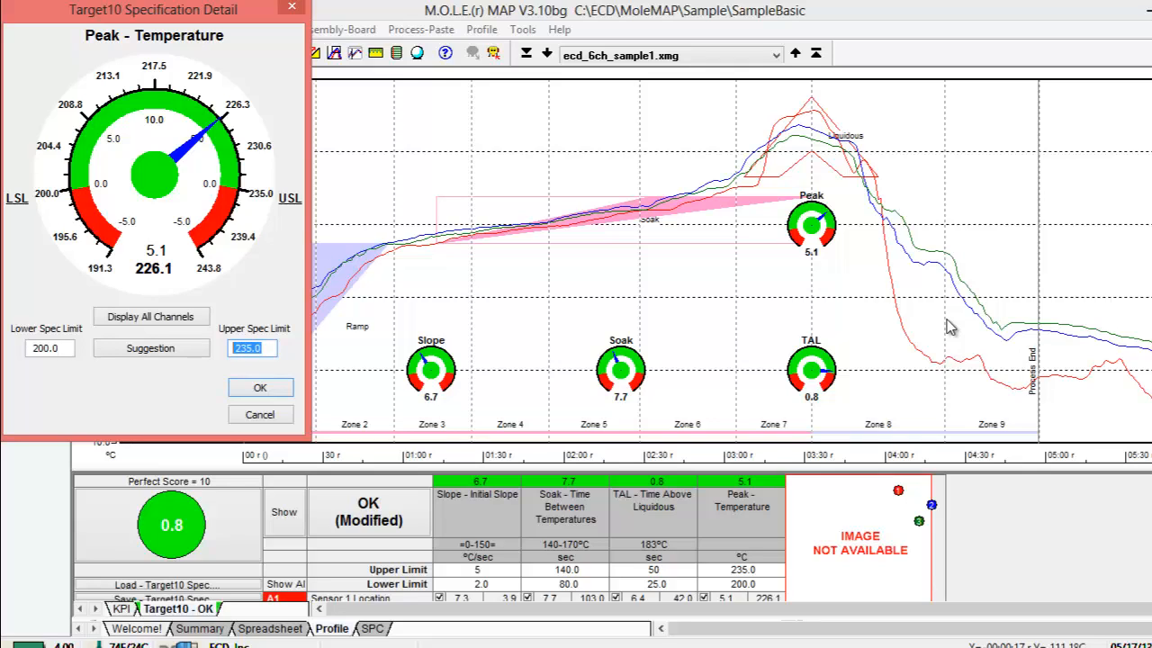
type("230")
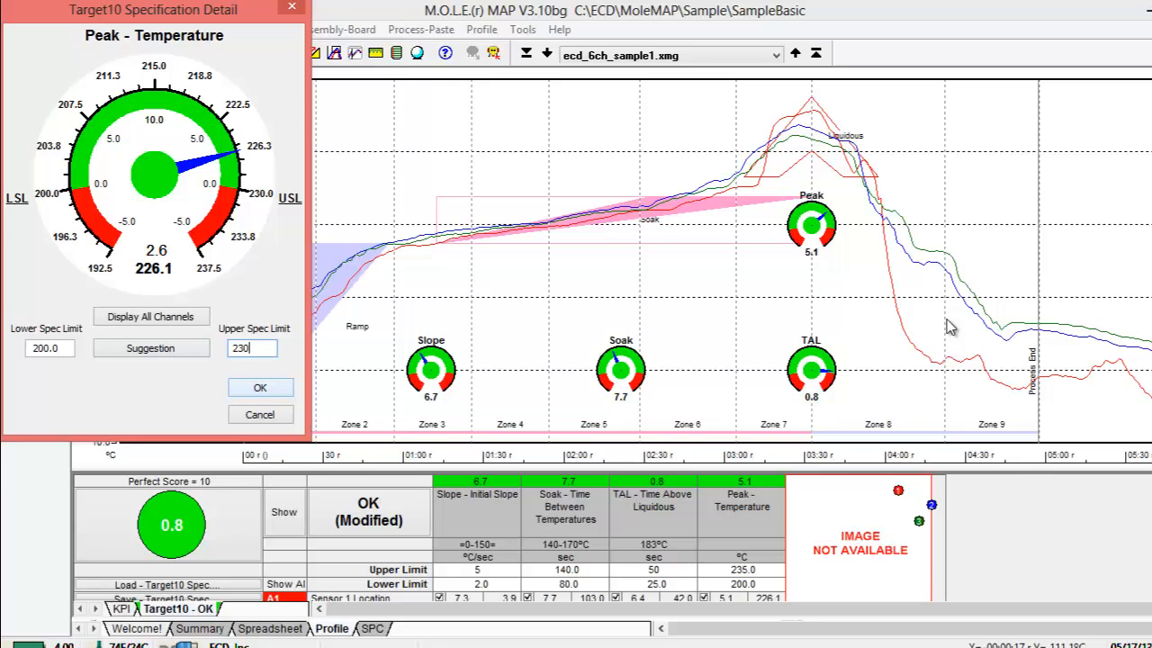
key("Return")
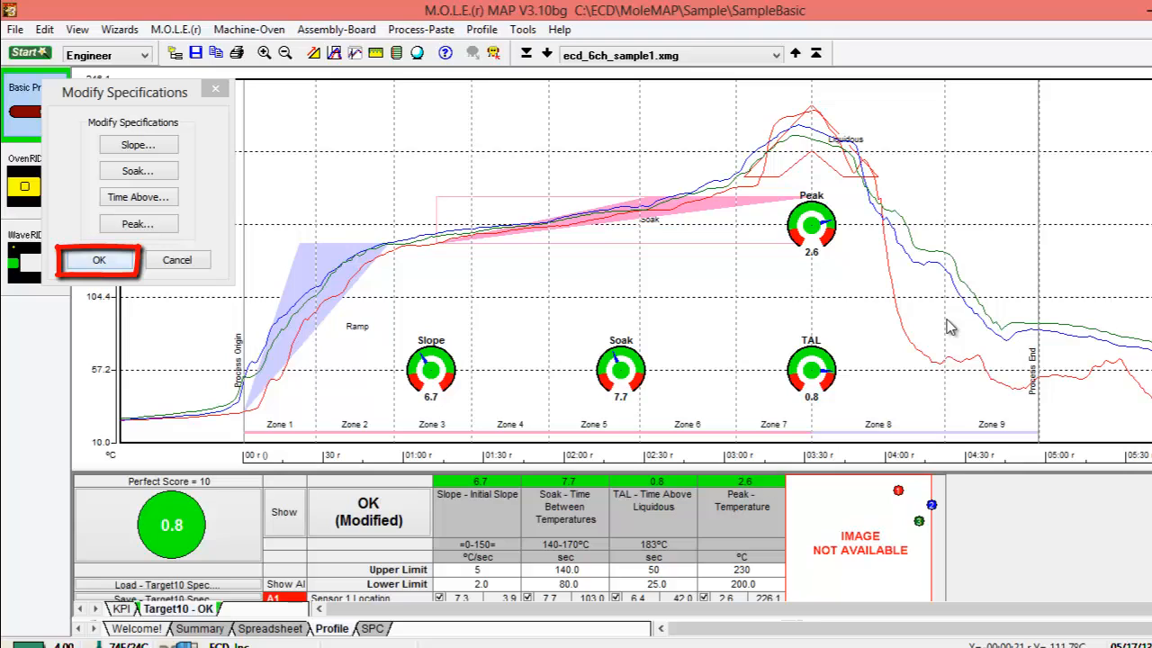
key("Return")
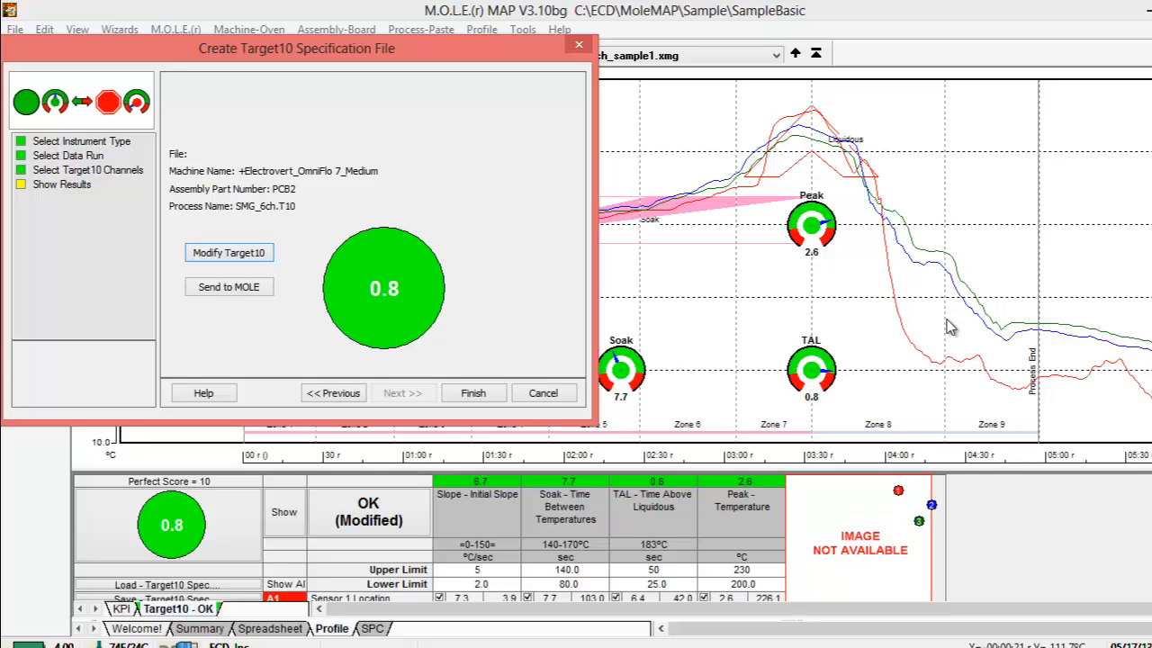
Step: Begin sending the specification to the MOLE and save it as Target10 file MM_STOCK_
left_click(946, 320)
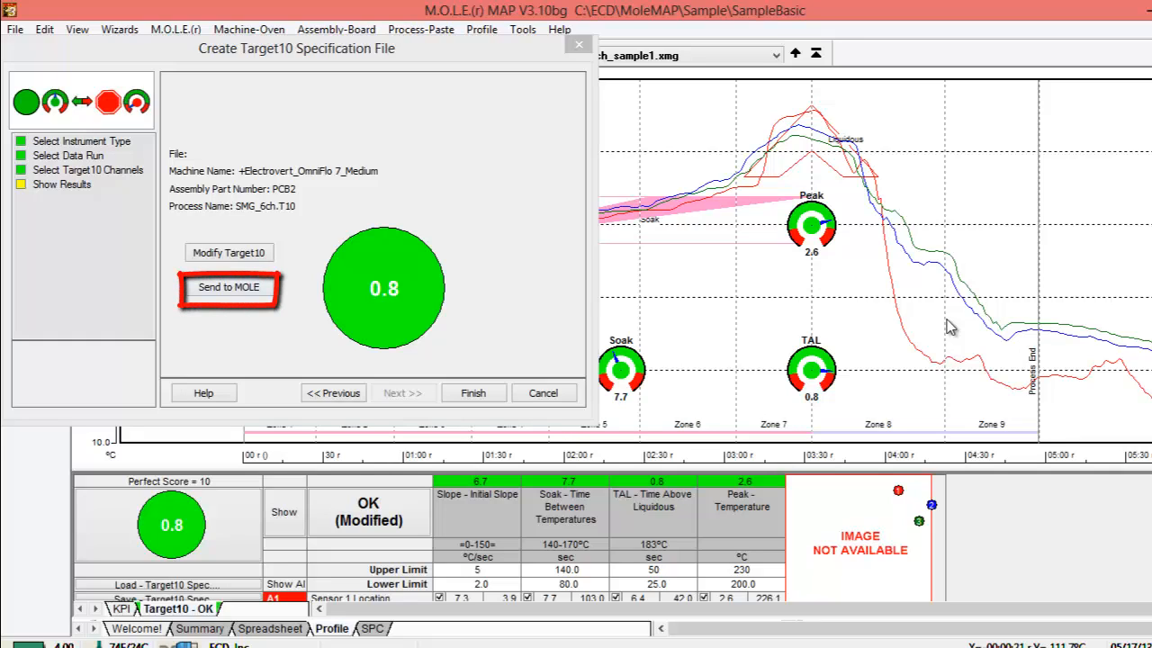
key("Return")
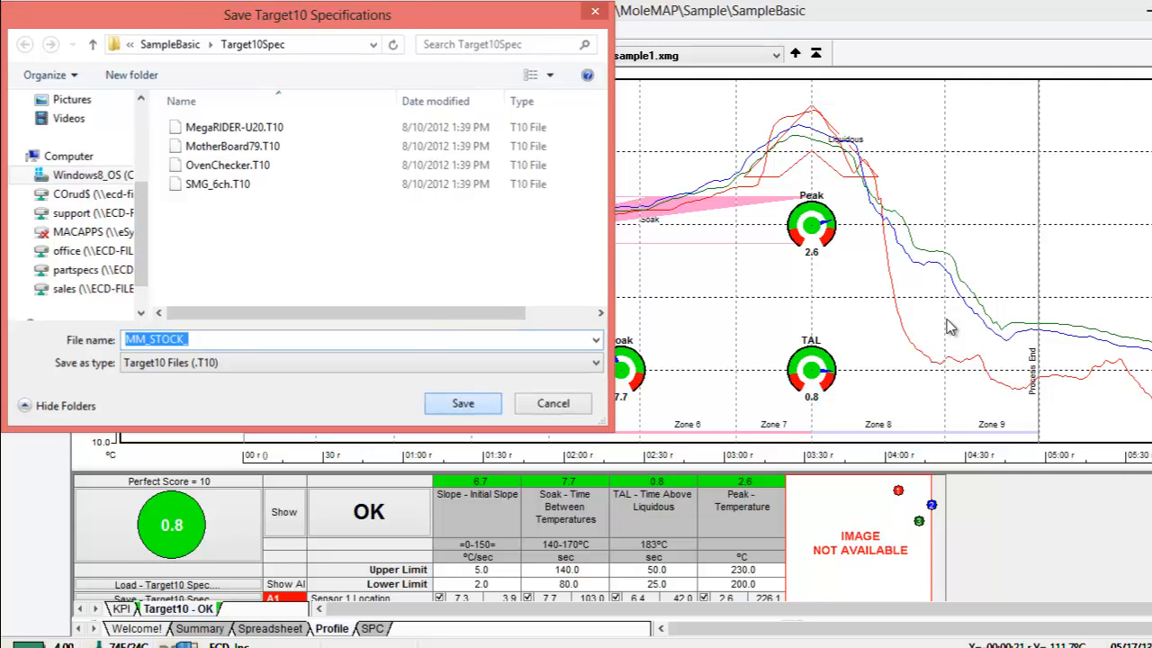
key("Return")
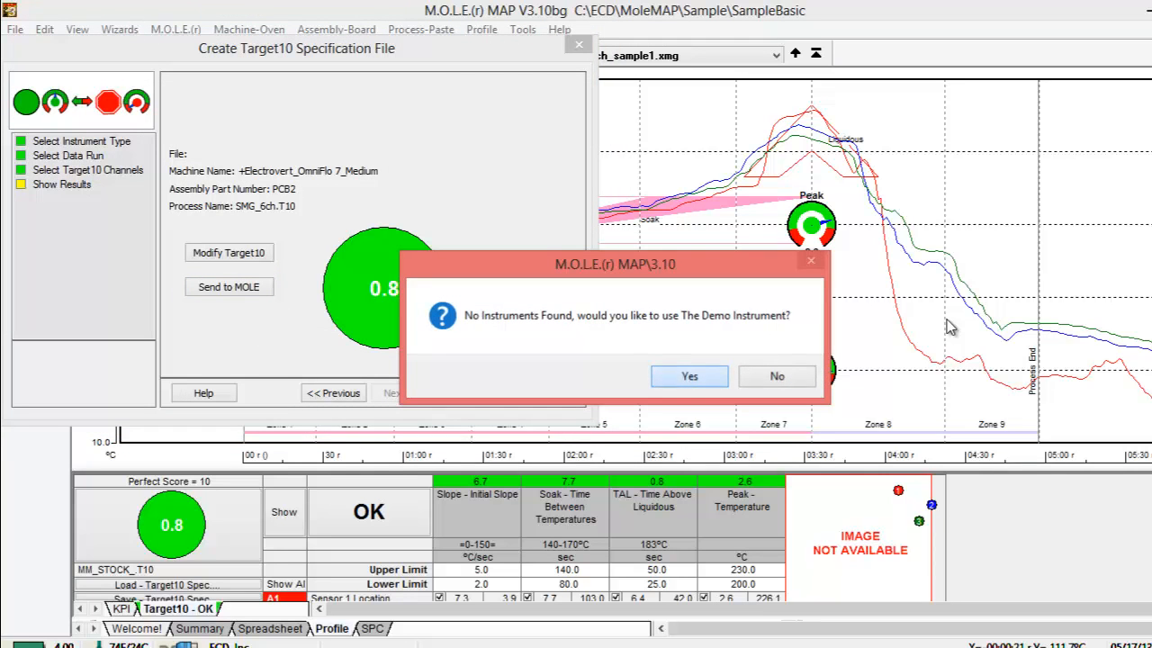
Step: Use the demo V-M.O.L.E. as the receiving instrument for the specification and finish the wizard
key("Return")
key("Right")
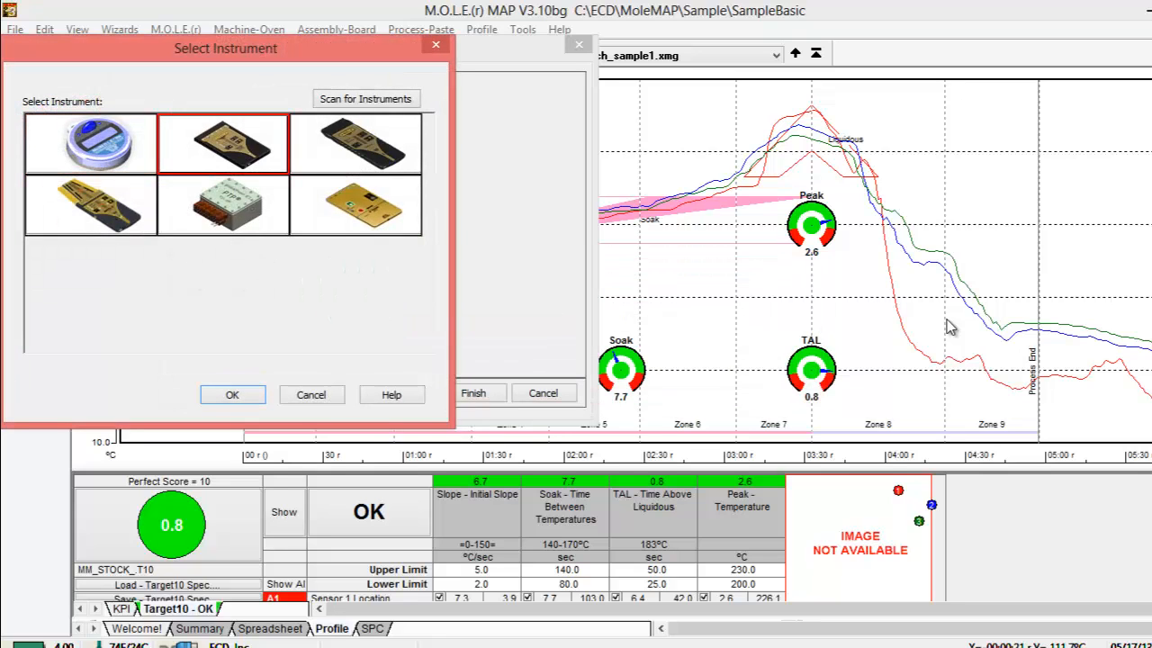
key("Right")
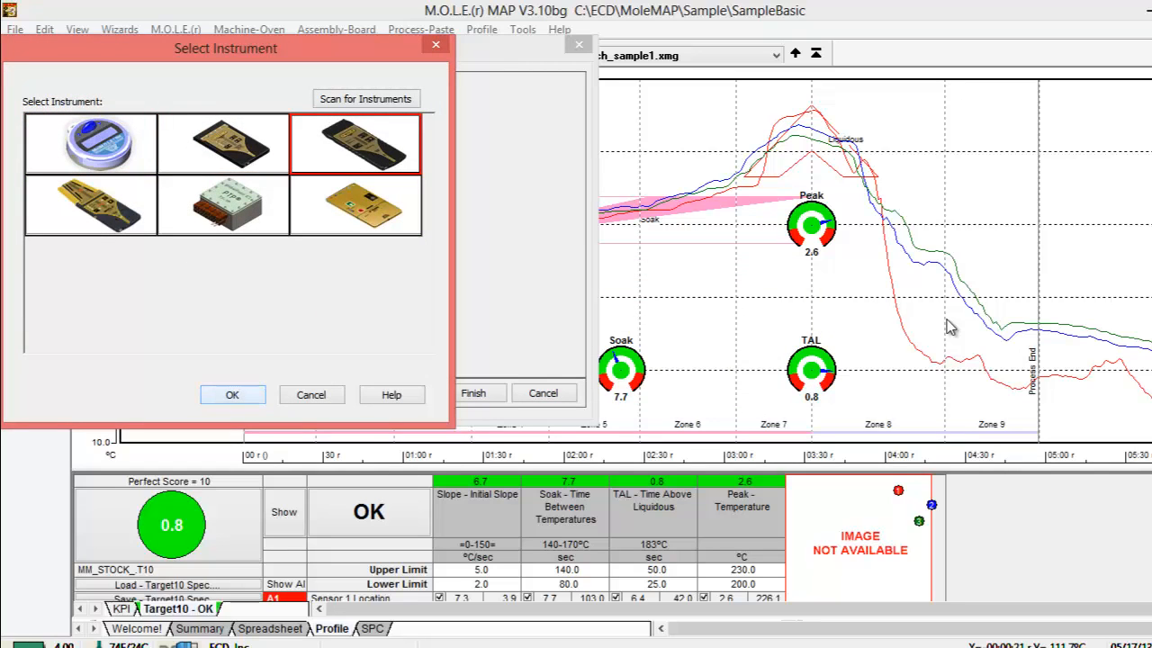
key("Return")
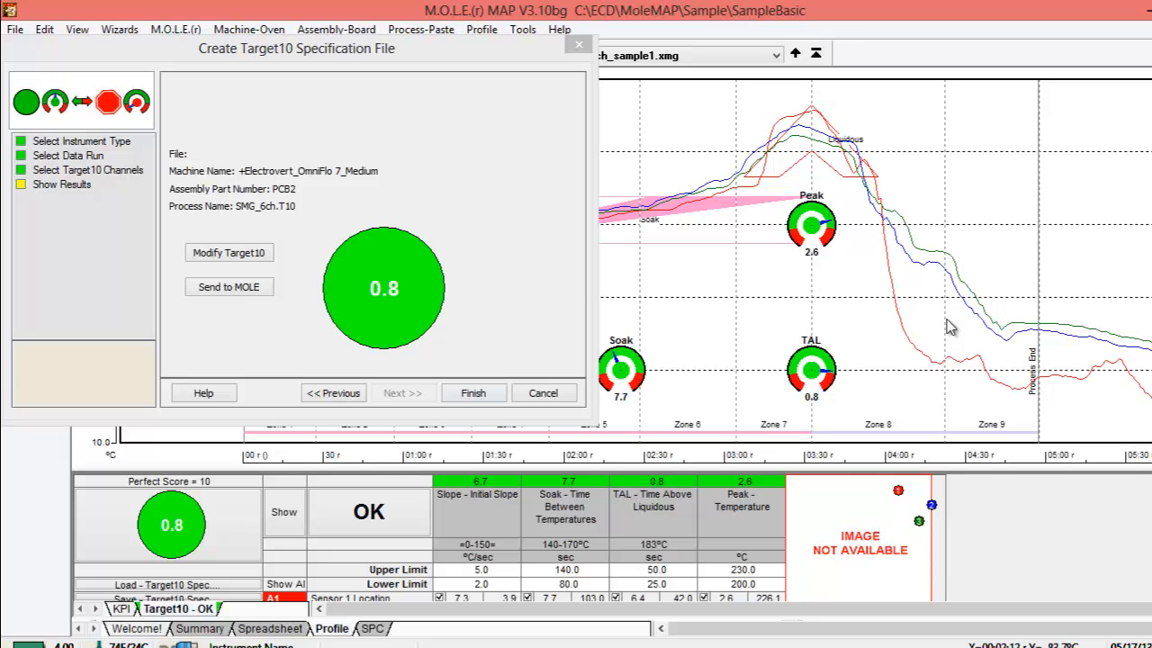
key("Return")
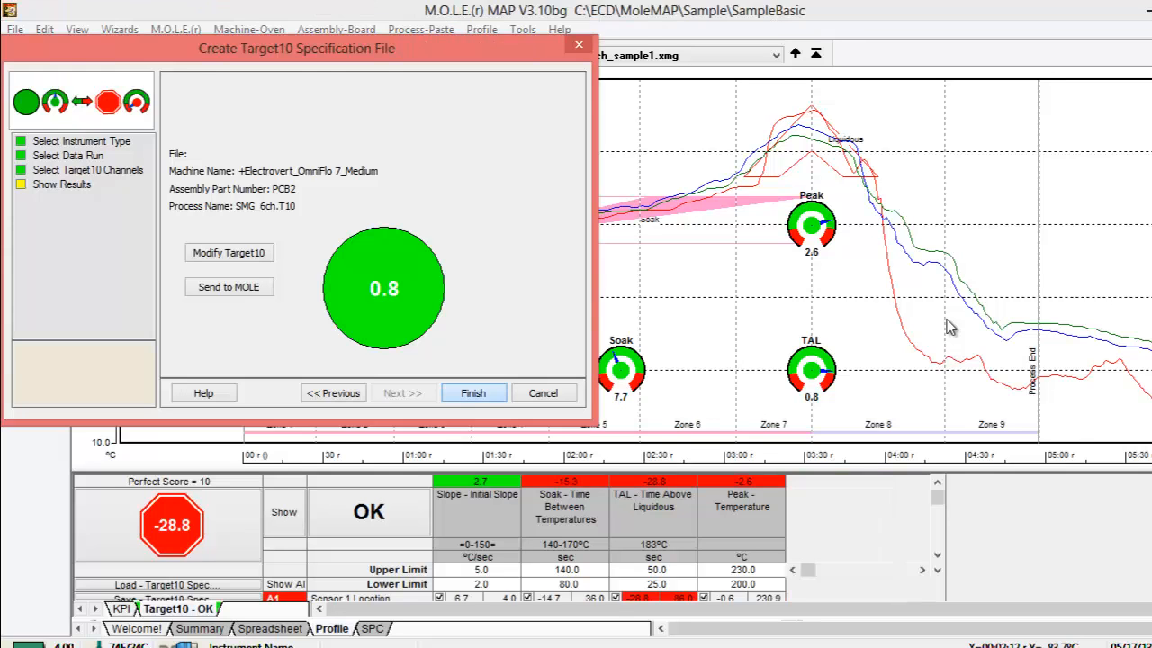